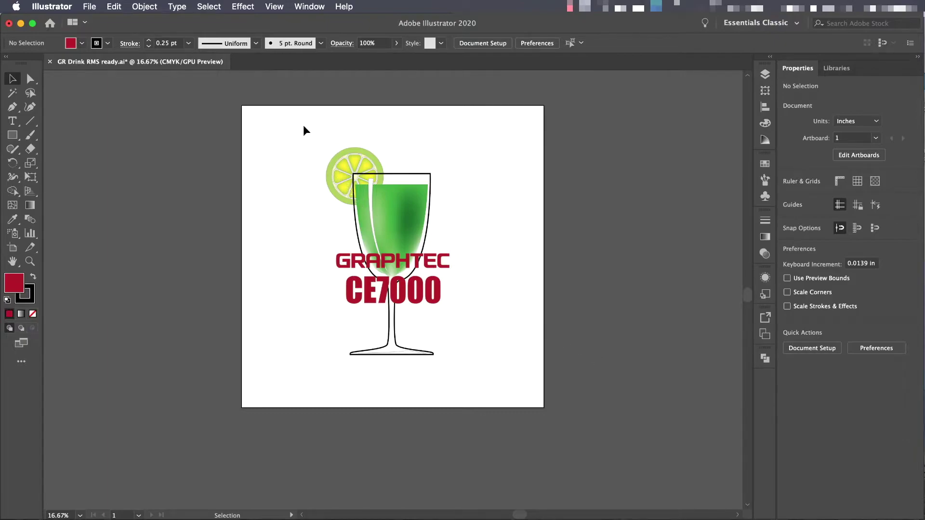
Select all the drink logo artwork and apply Offset Path at 0.2 in.
{"action": "mouse_move", "coordinate": [303, 126]}
{"action": "left_mouse_down"}
{"action": "mouse_move", "coordinate": [390, 215]}
{"action": "mouse_move", "coordinate": [483, 383]}
{"action": "left_mouse_up"}
{"action": "left_click", "coordinate": [142, 7]}
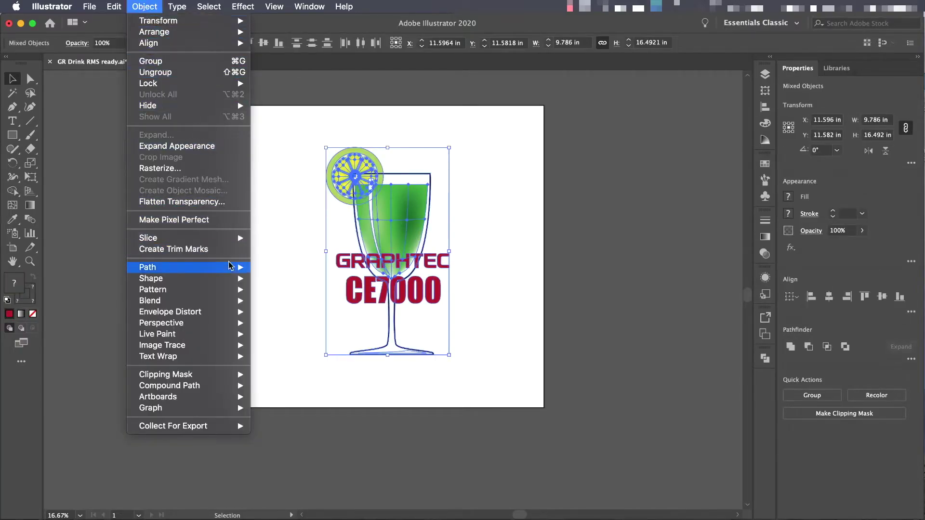
{"action": "mouse_move", "coordinate": [148, 268]}
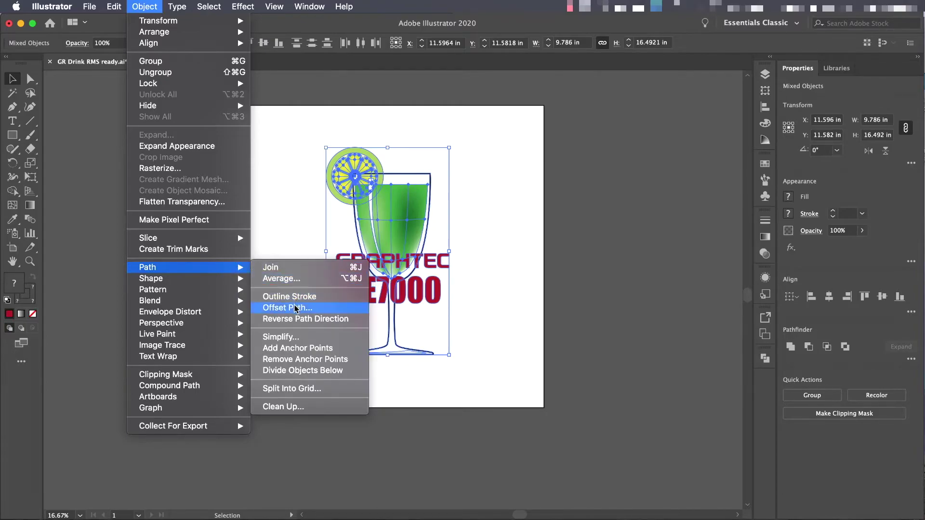
{"action": "left_click", "coordinate": [294, 308]}
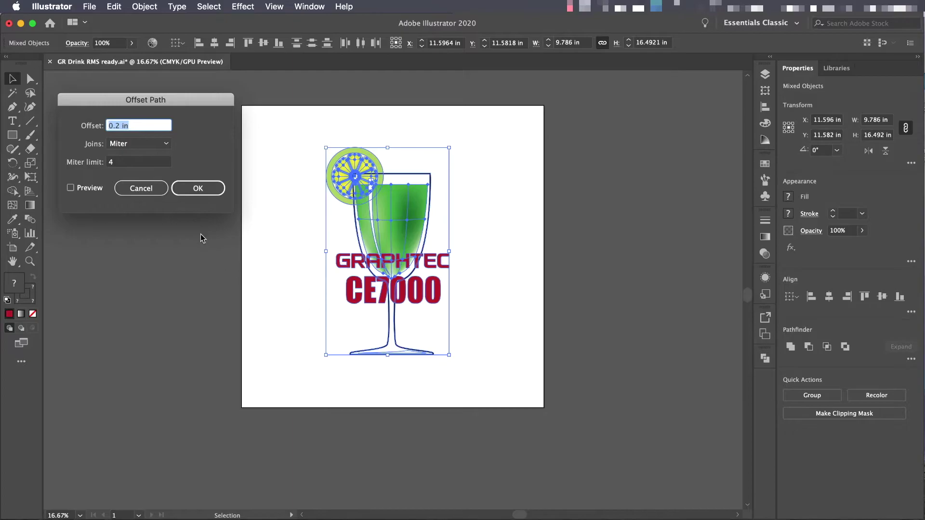
{"action": "left_click", "coordinate": [198, 188]}
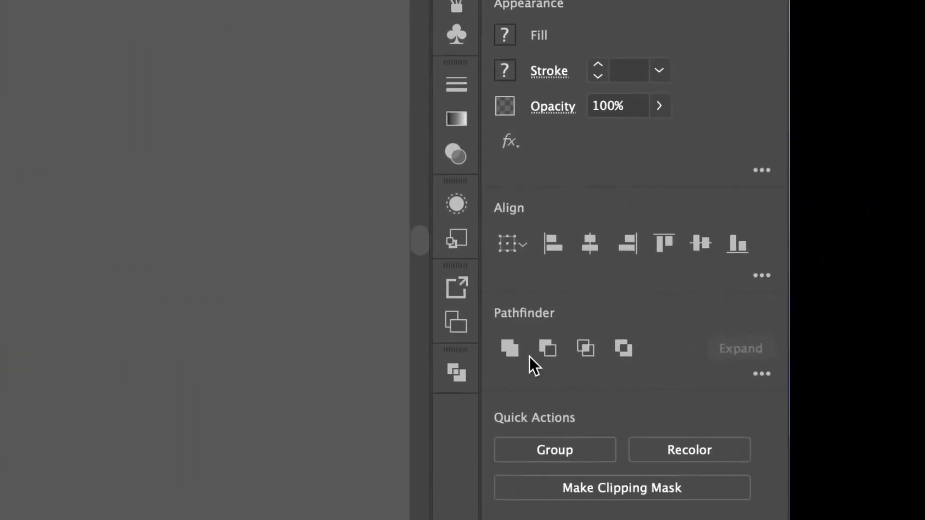
Unite the offset shapes, swap fill and stroke, and set the fill to None.
{"action": "left_click", "coordinate": [516, 354]}
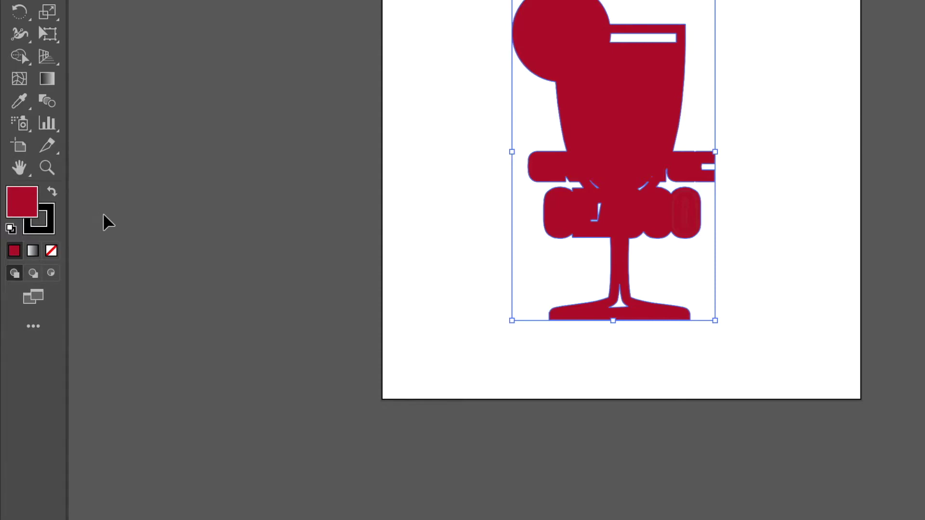
{"action": "left_click", "coordinate": [52, 192]}
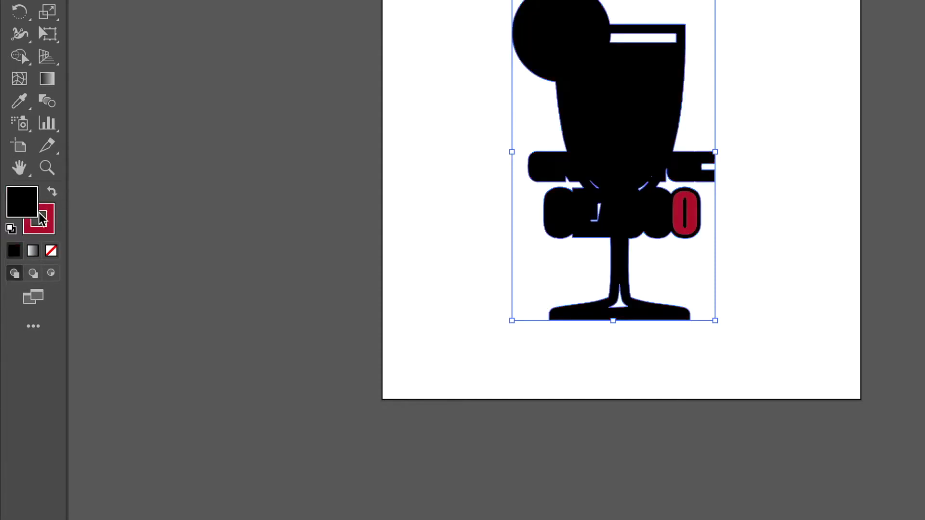
{"action": "left_click", "coordinate": [51, 252]}
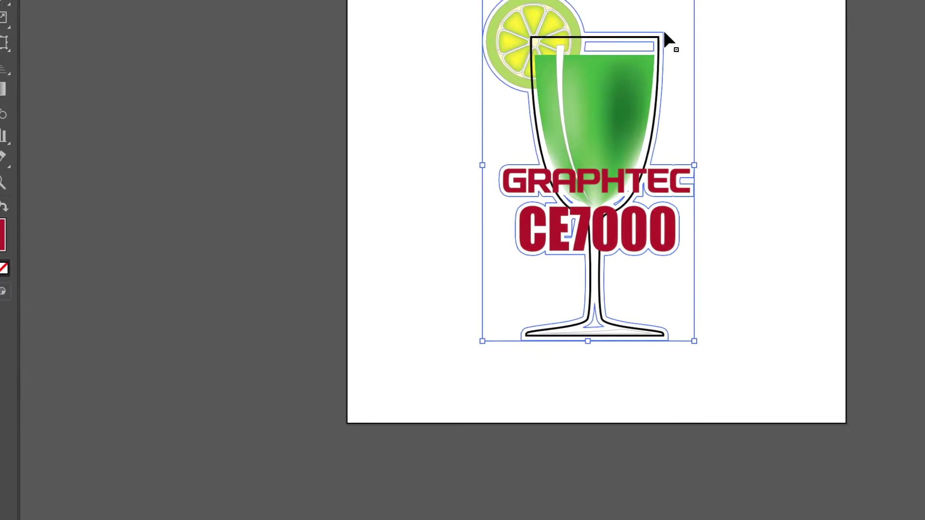
Release the compound path of the merged outline from its context menu.
{"action": "right_click", "coordinate": [519, 92]}
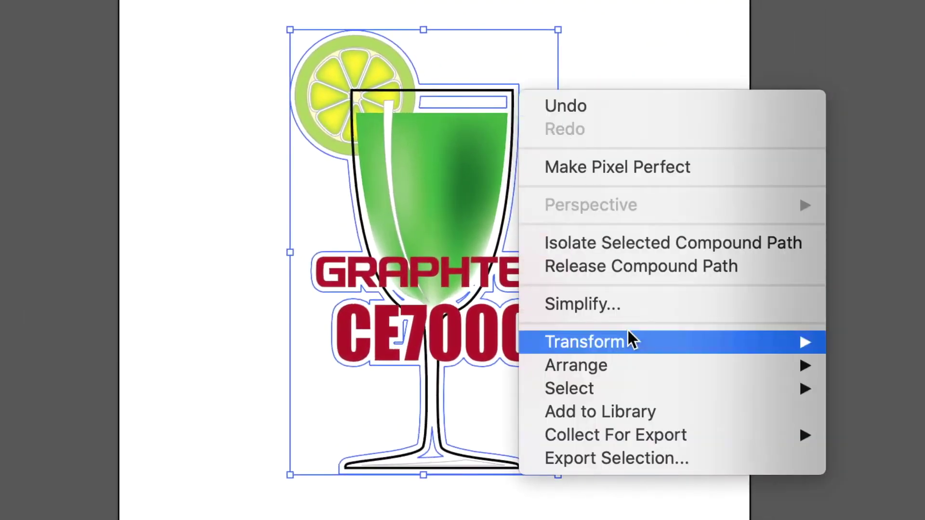
{"action": "left_click", "coordinate": [647, 261]}
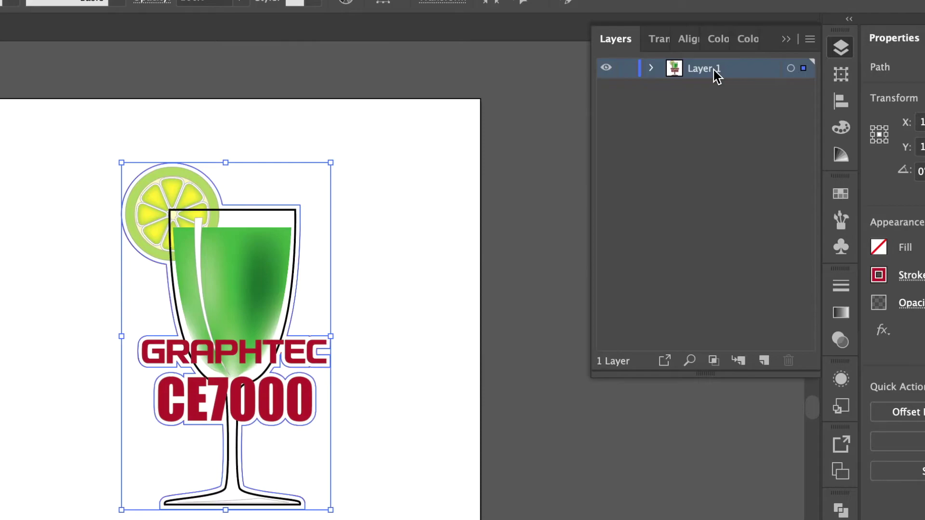
Rename Layer 1 to 'Print', then add a new layer named 'Cut'.
{"action": "double_click", "coordinate": [714, 72]}
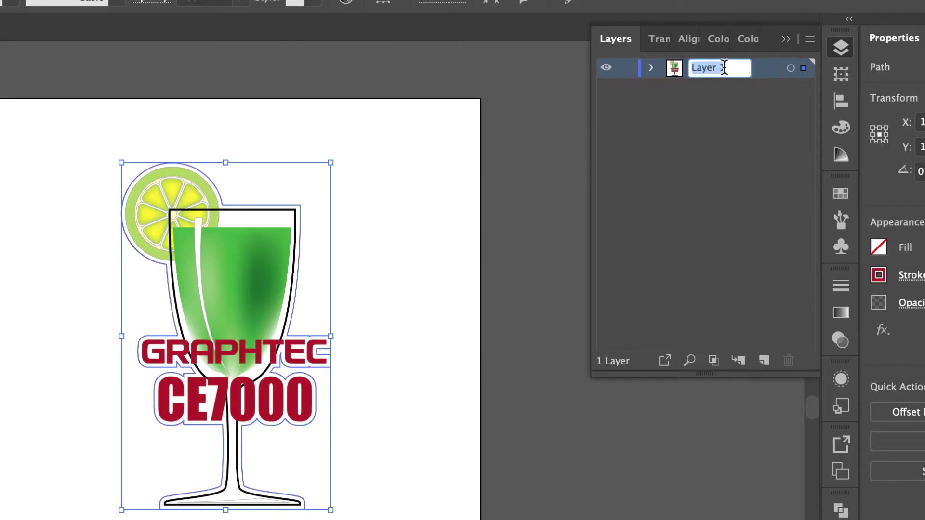
{"action": "type", "text": "Pri"}
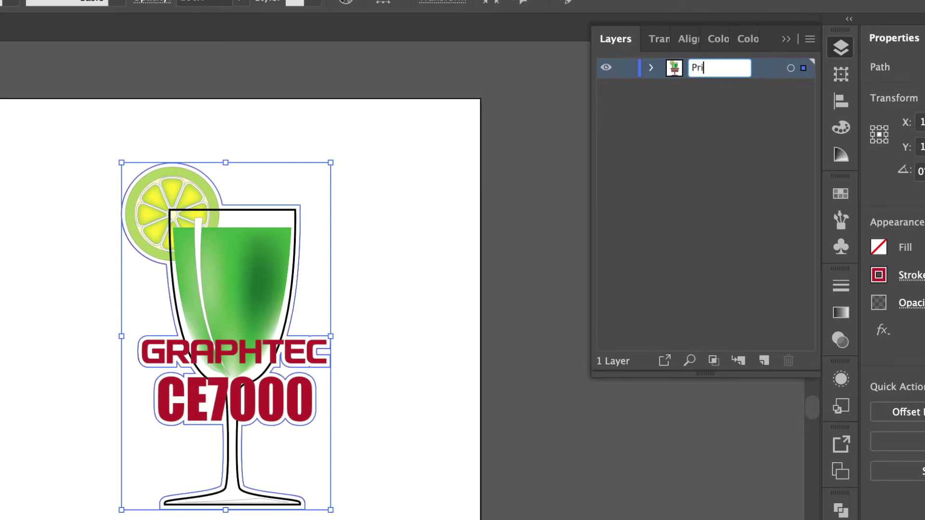
{"action": "type", "text": "nt"}
{"action": "key", "text": "Return"}
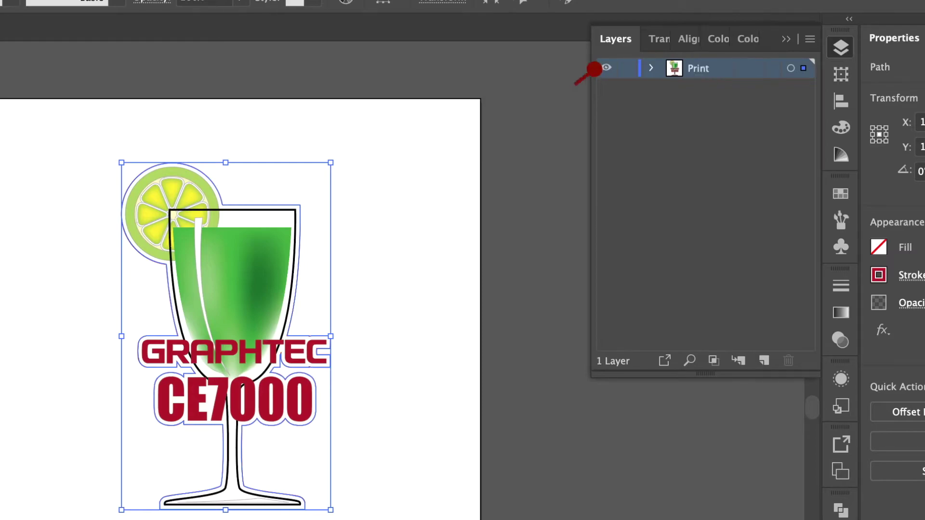
{"action": "left_click", "coordinate": [763, 361]}
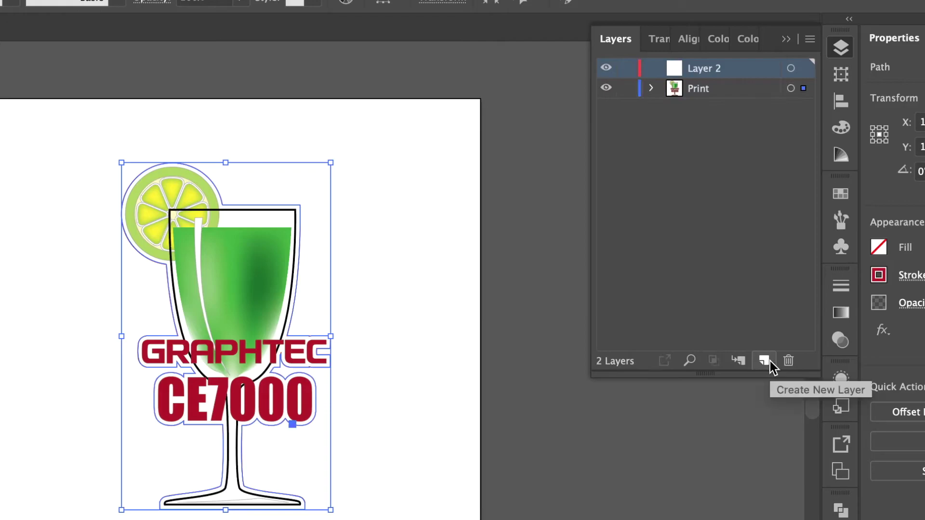
{"action": "double_click", "coordinate": [707, 71]}
{"action": "type", "text": "C"}
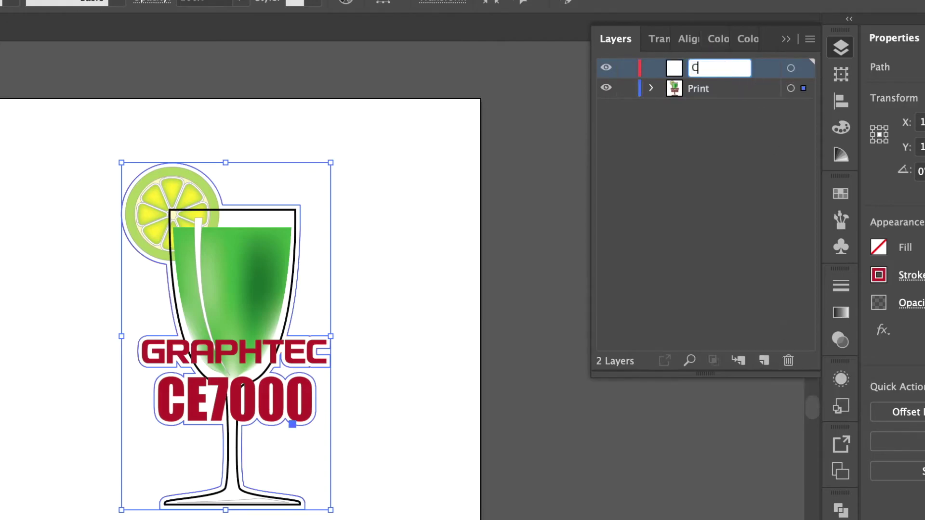
{"action": "type", "text": "ut"}
{"action": "key", "text": "Return"}
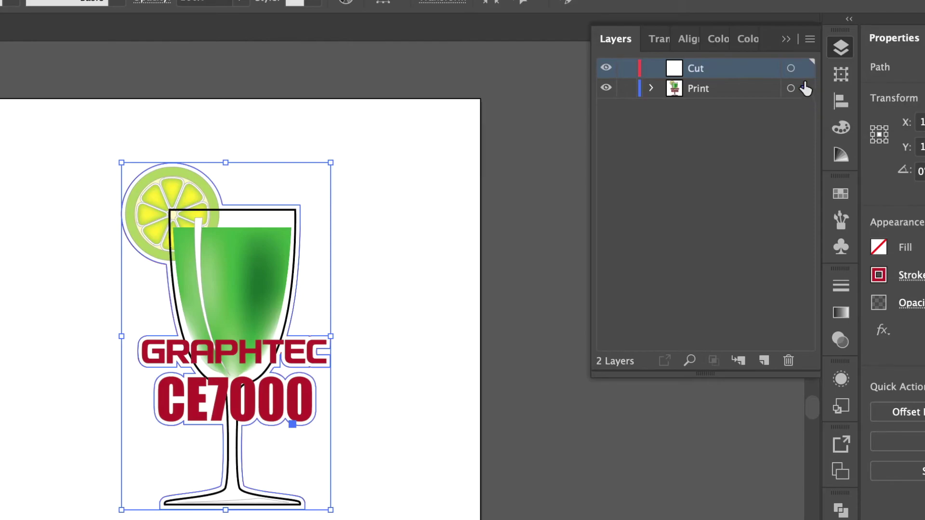
Move the selected outline to the Cut layer, then check it by hiding and showing Print.
{"action": "left_click_drag", "start_coordinate": [805, 89], "coordinate": [805, 68]}
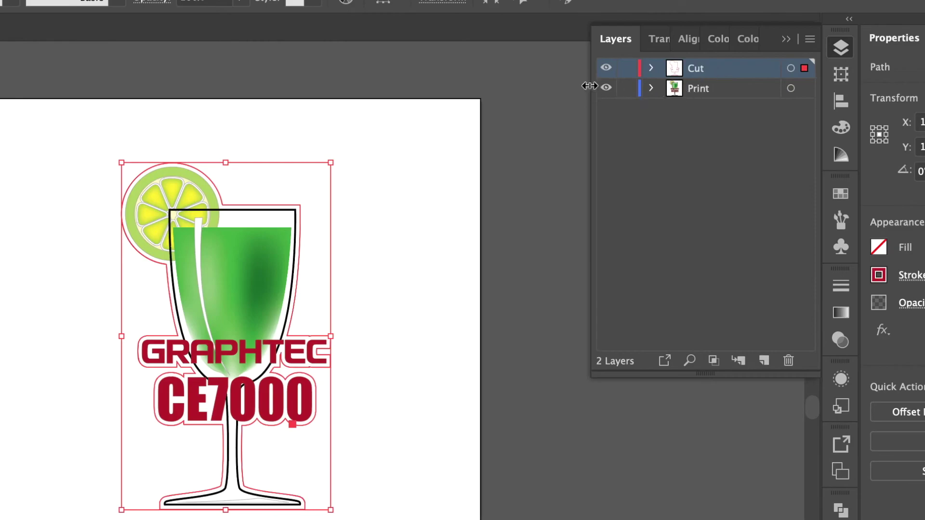
{"action": "left_click", "coordinate": [605, 88]}
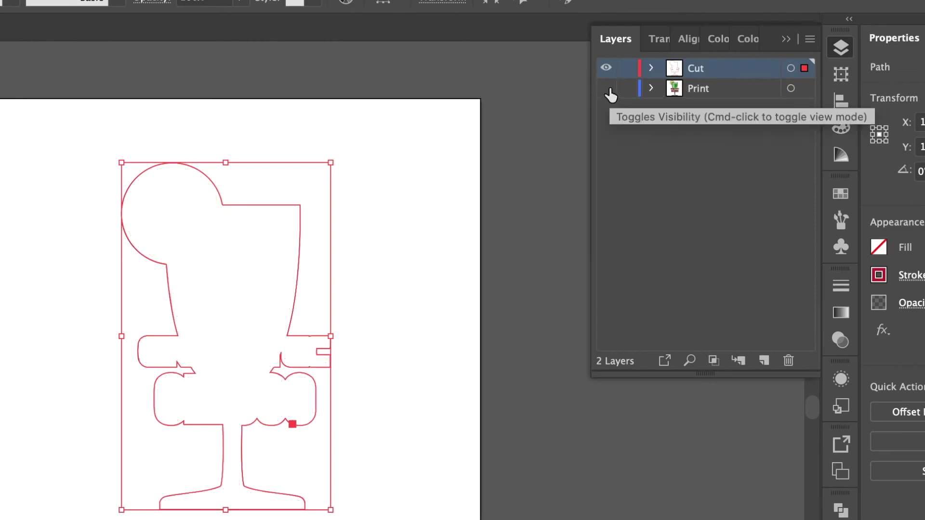
{"action": "left_click", "coordinate": [392, 277]}
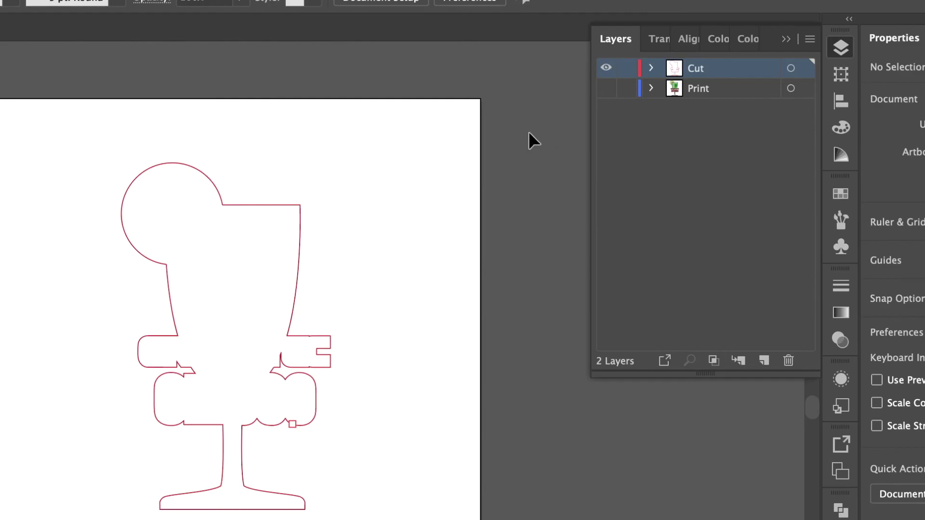
{"action": "left_click", "coordinate": [604, 88]}
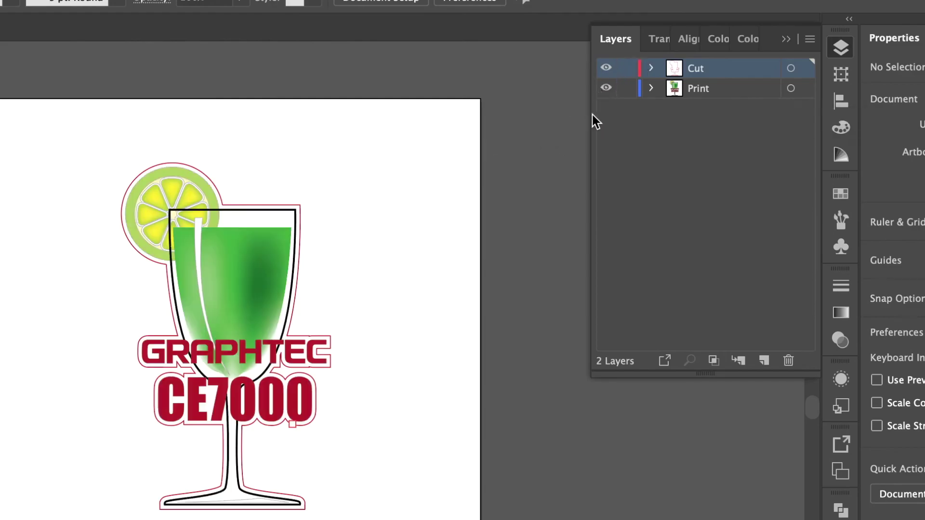